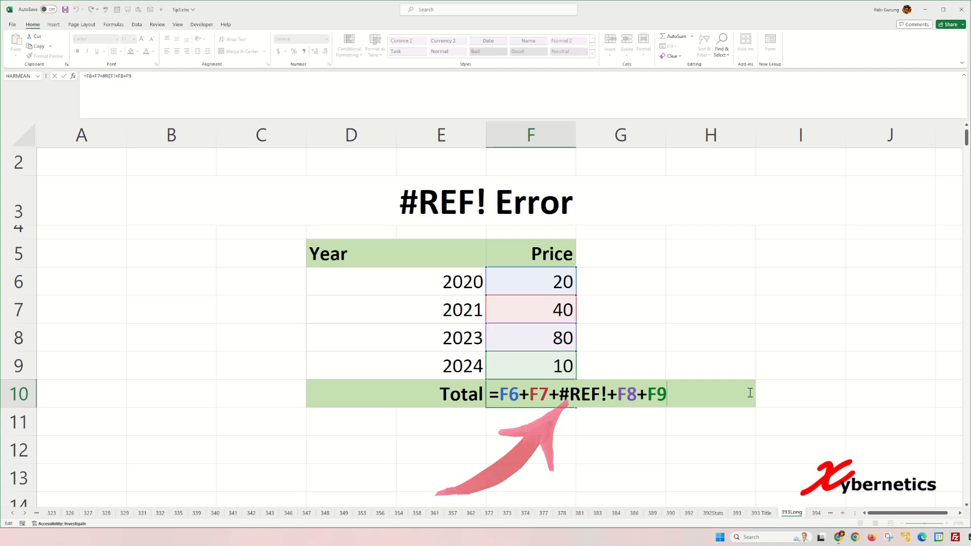
Replace the broken Total formula in F10 with a SUM formula over the Price values above it.
{"action": "key", "text": "Escape"}
{"action": "type", "text": "=SUM("}
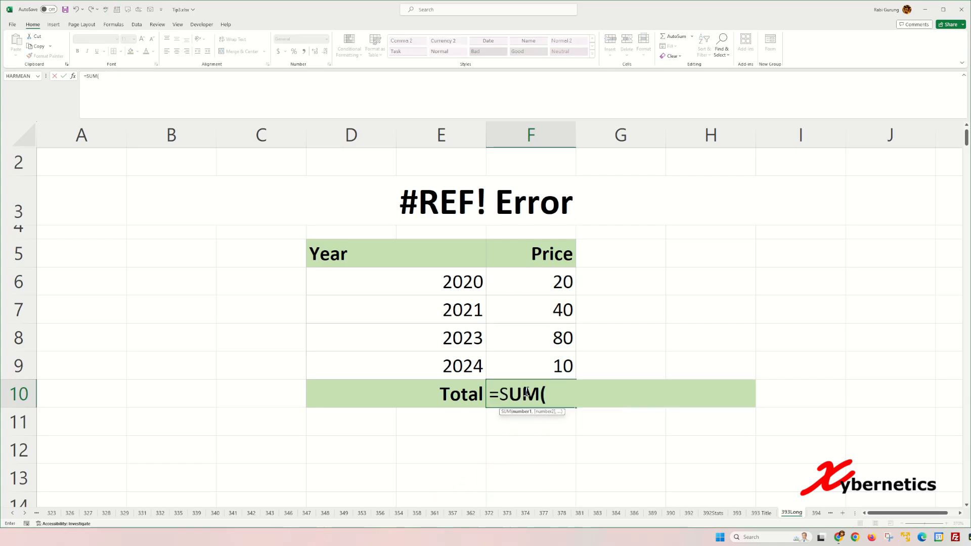
{"action": "key", "text": "Return"}
Delete row 8, the 2023 entry, from the #REF! Error table.
{"action": "right_click", "coordinate": [18, 336]}
{"action": "left_click", "coordinate": [60, 418]}
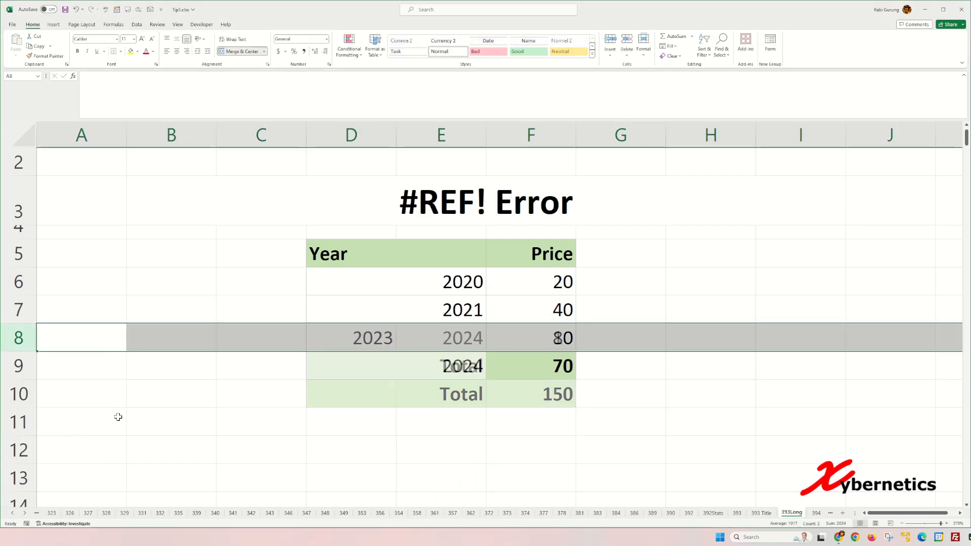
{"action": "left_click", "coordinate": [554, 364]}
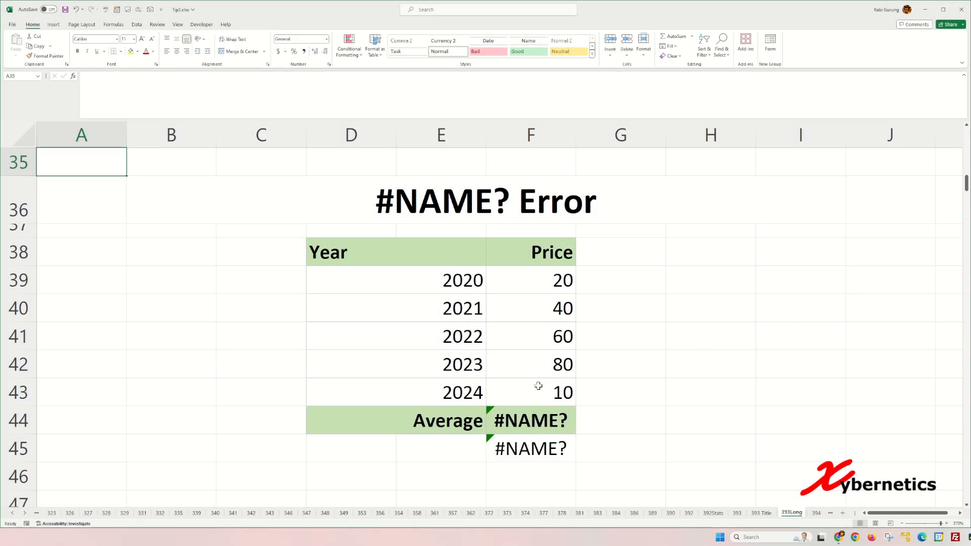
Put quotation marks around both text arguments in F45 so the formula reads =IF(F67>10,"Hello","World").
{"action": "double_click", "coordinate": [538, 440]}
{"action": "left_click", "coordinate": [593, 445]}
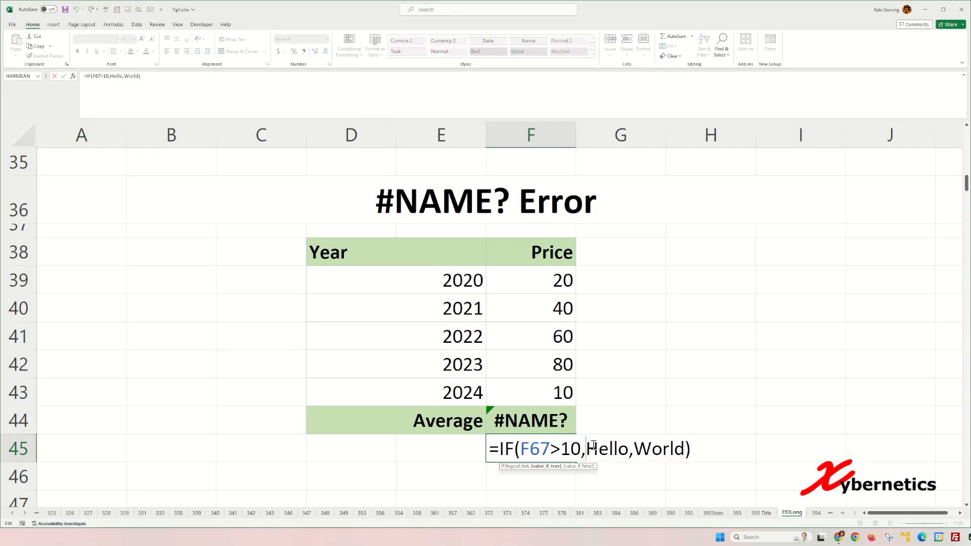
{"action": "type", "text": "\""}
{"action": "left_click", "coordinate": [637, 448]}
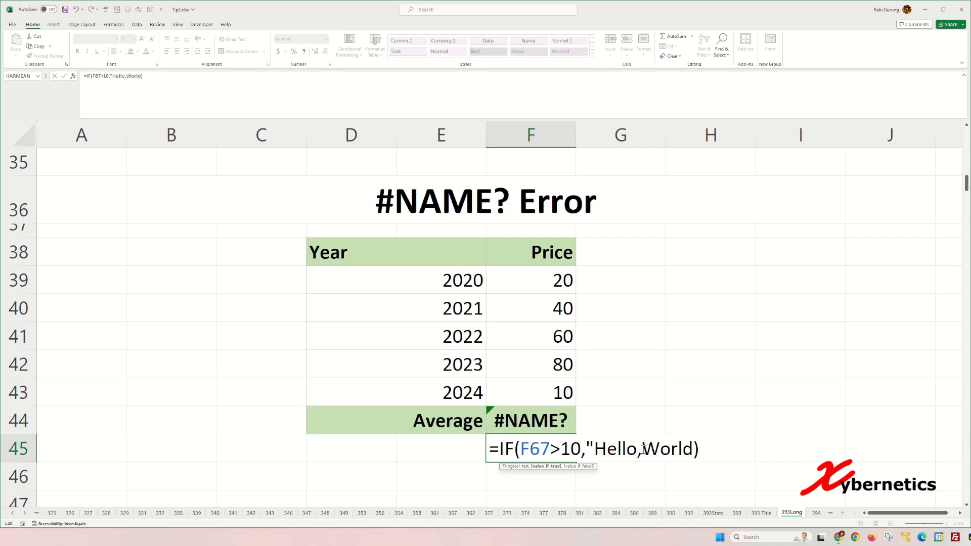
{"action": "type", "text": "\""}
{"action": "left_click", "coordinate": [650, 448]}
{"action": "type", "text": "\","}
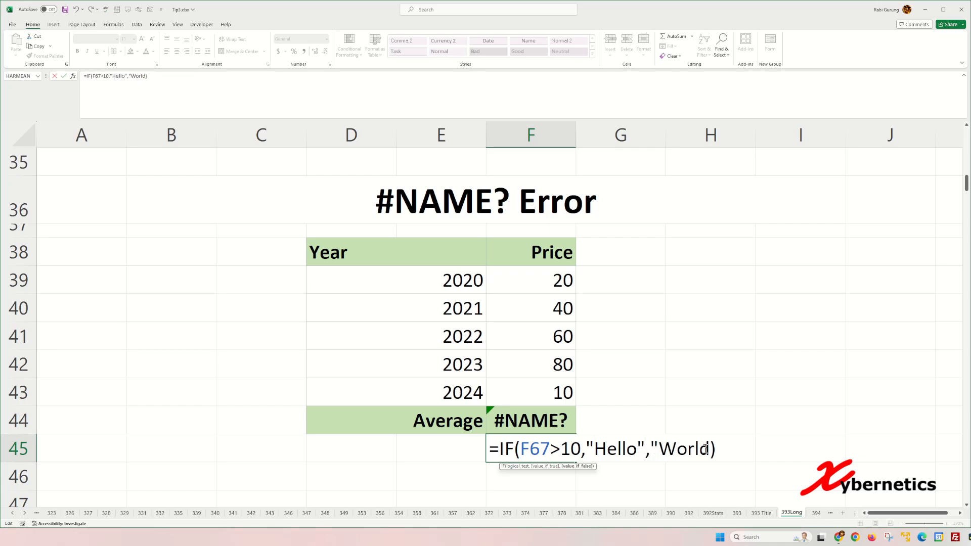
{"action": "type", "text": "\""}
{"action": "key", "text": "Return"}
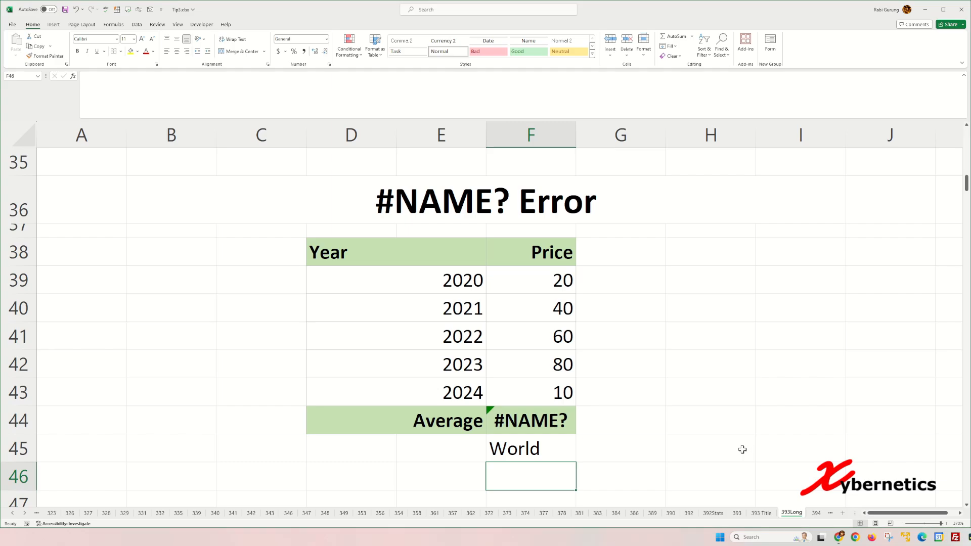
Replace the misspelled Average formula in F44 with an AVERAGE formula over F39:F43.
{"action": "left_click", "coordinate": [520, 426]}
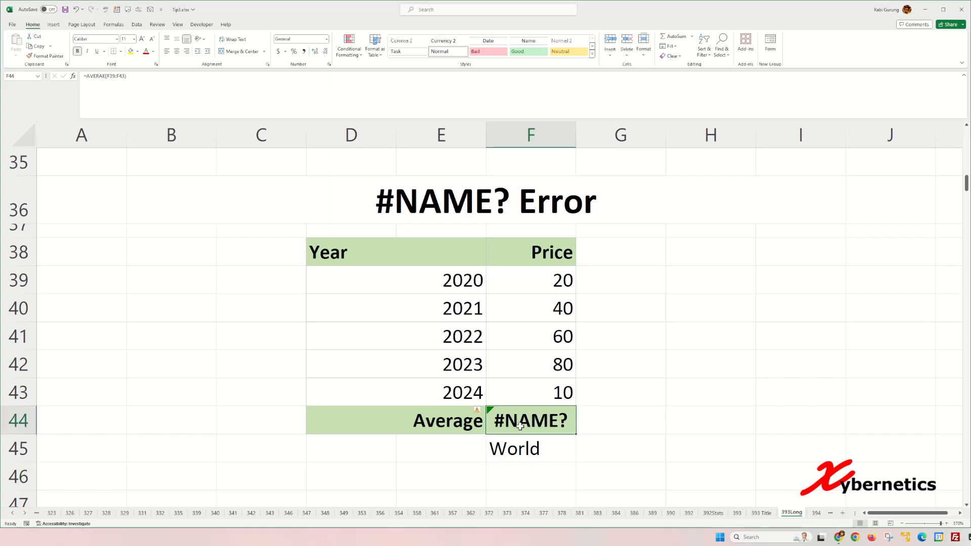
{"action": "double_click", "coordinate": [520, 426]}
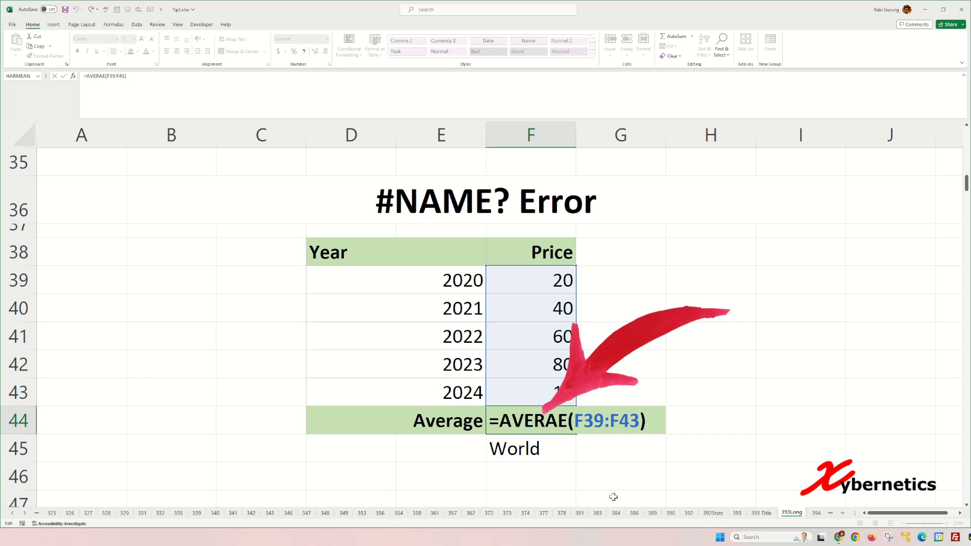
{"action": "left_click", "coordinate": [639, 483]}
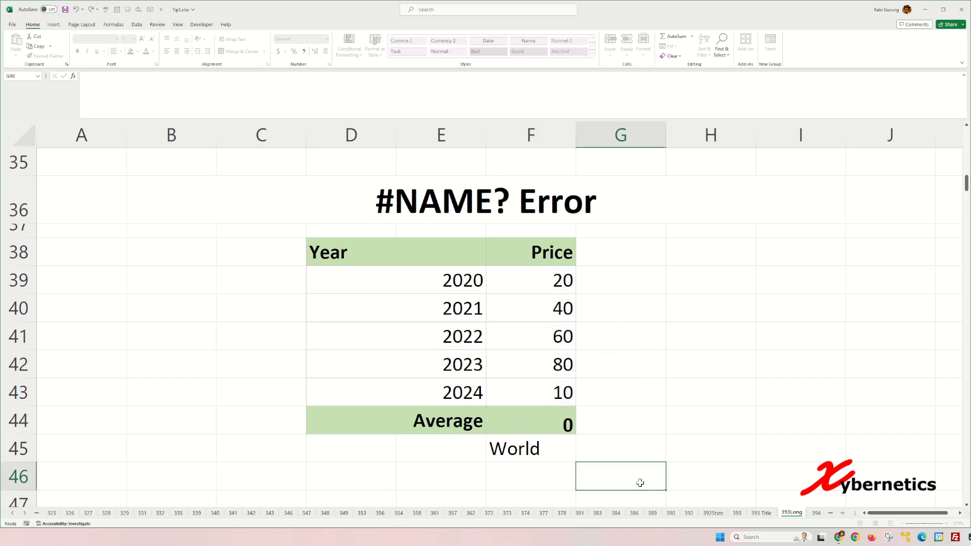
{"action": "left_click", "coordinate": [555, 428]}
{"action": "key", "text": "Delete"}
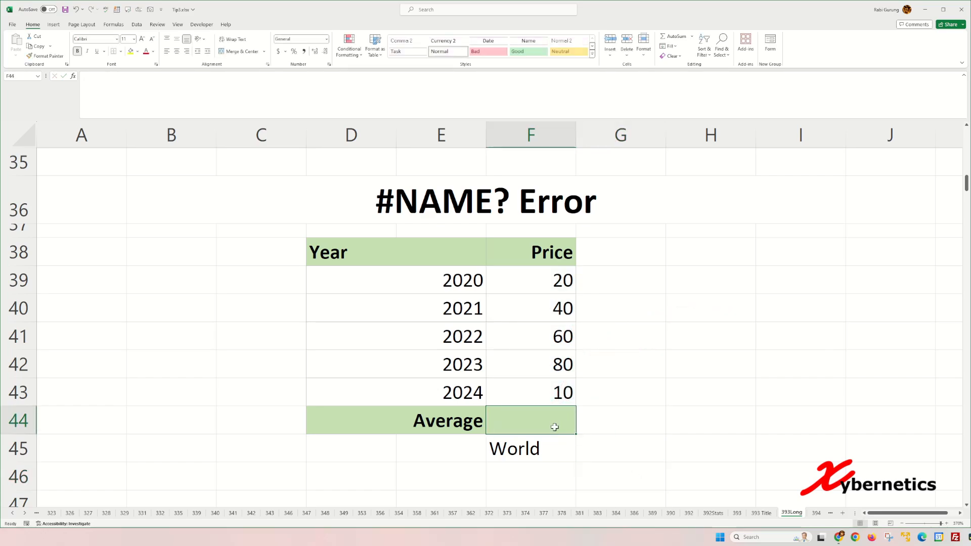
{"action": "type", "text": "=AVE"}
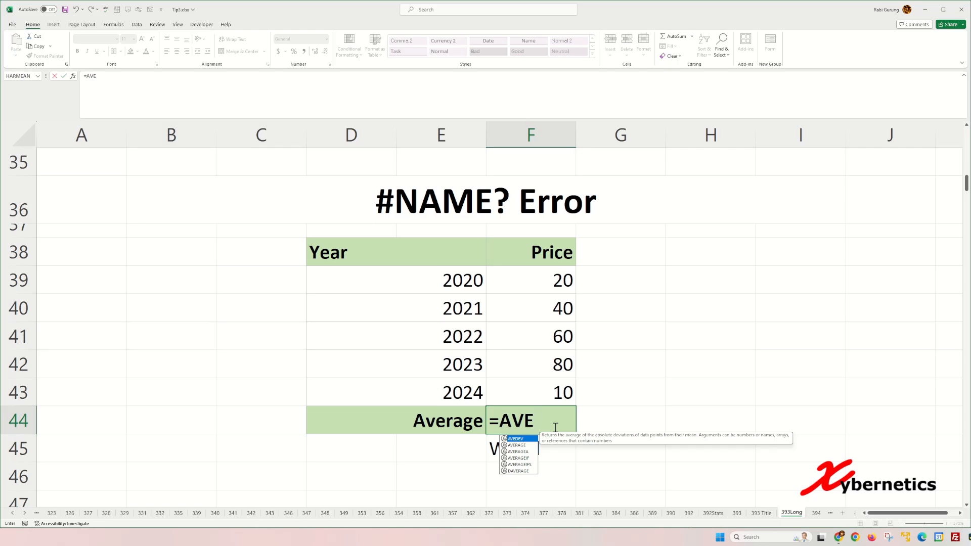
{"action": "double_click", "coordinate": [518, 446]}
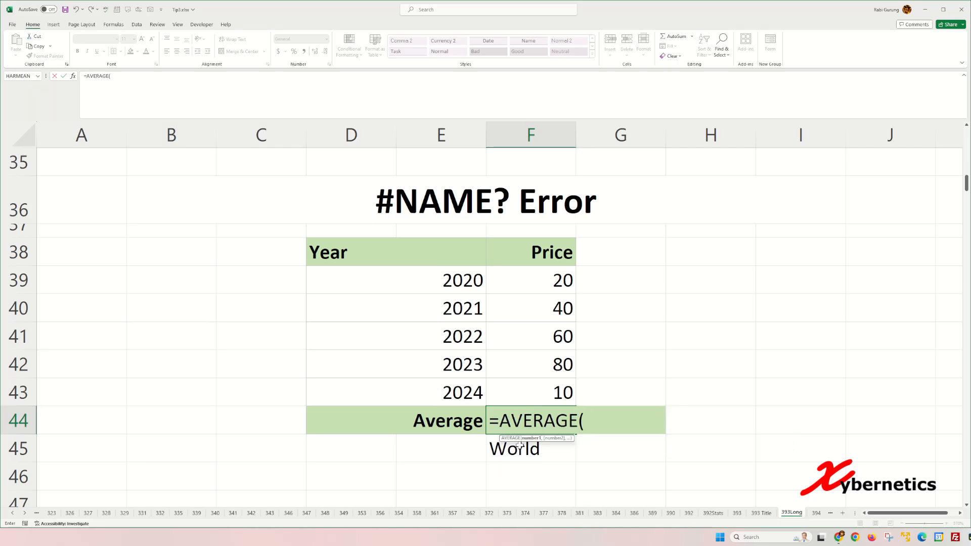
{"action": "left_click_drag", "start_coordinate": [556, 273], "coordinate": [556, 398]}
{"action": "type", "text": ")"}
{"action": "key", "text": "Return"}
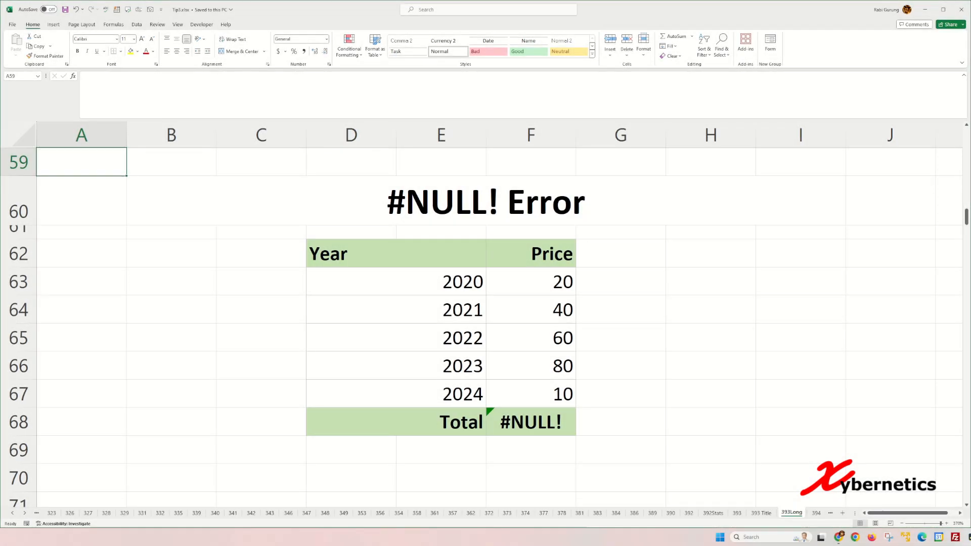
Correct the Total formula in F68 to =SUM(F63:F67) by replacing the space with a colon.
{"action": "left_click", "coordinate": [545, 421]}
{"action": "key", "text": "F2"}
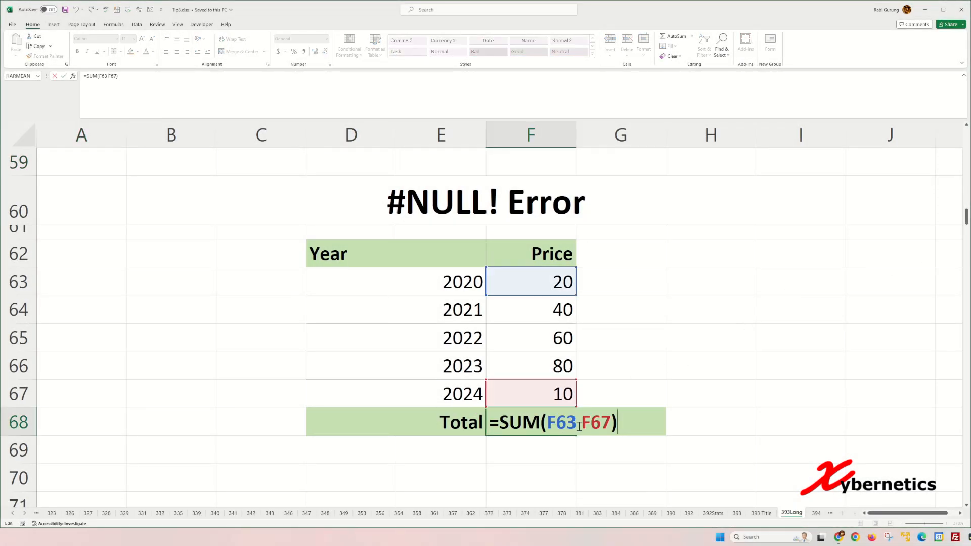
{"action": "double_click", "coordinate": [579, 422]}
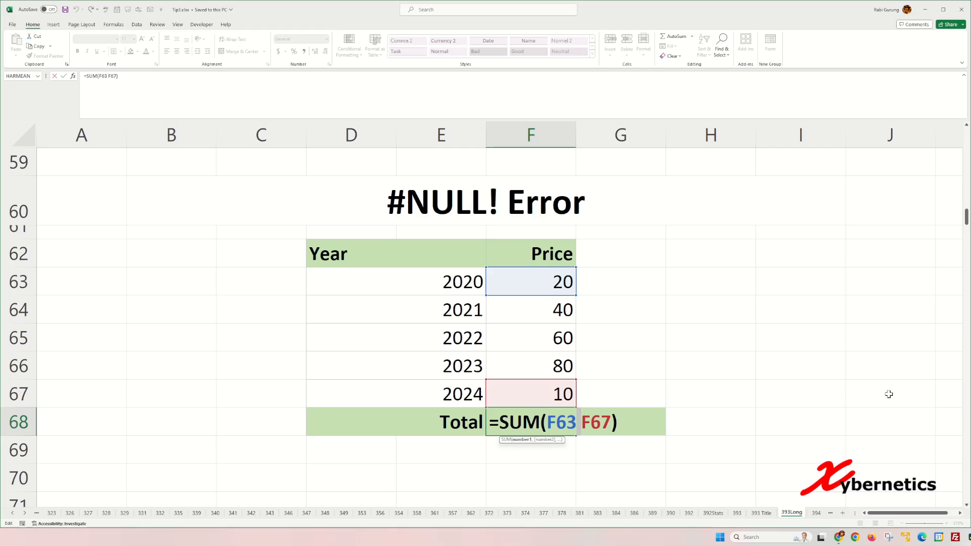
{"action": "type", "text": ":"}
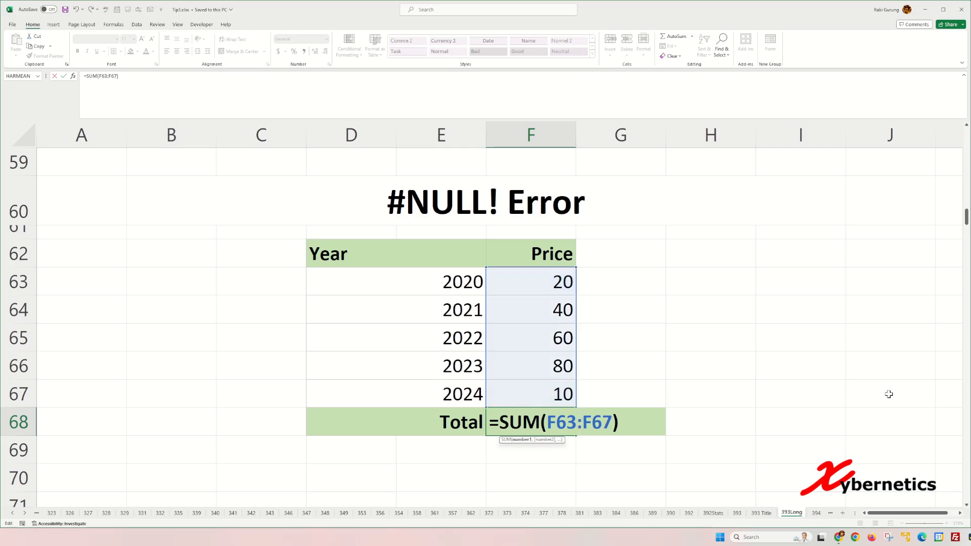
{"action": "key", "text": "Return"}
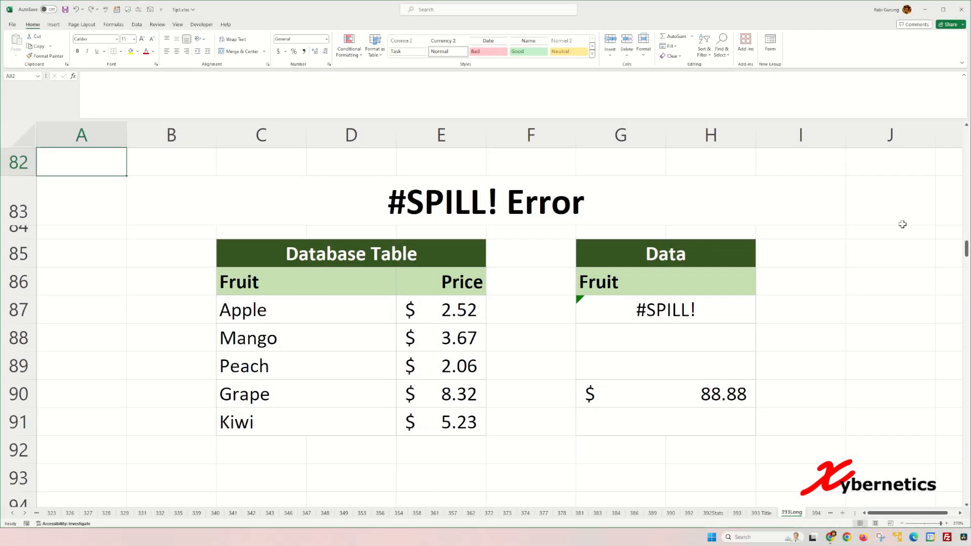
Check the spill range of the formula in G87 and clear the blocking 88.88 value from G90.
{"action": "left_click", "coordinate": [621, 313]}
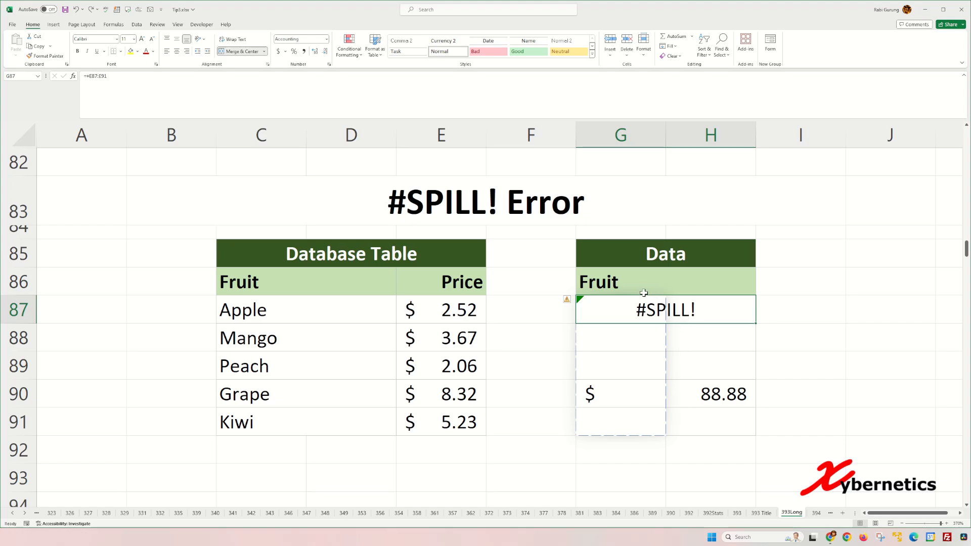
{"action": "left_click", "coordinate": [627, 388]}
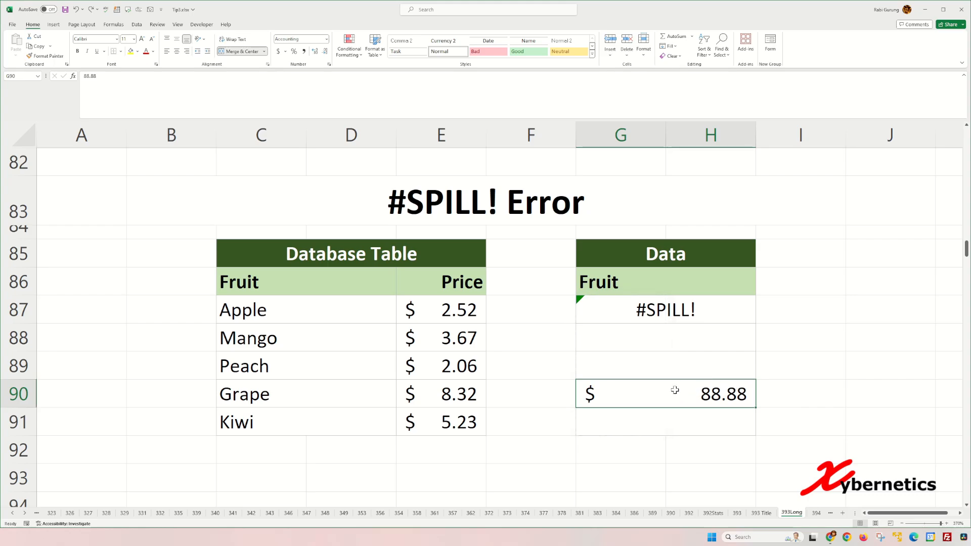
{"action": "left_click", "coordinate": [616, 412]}
{"action": "left_click", "coordinate": [633, 393]}
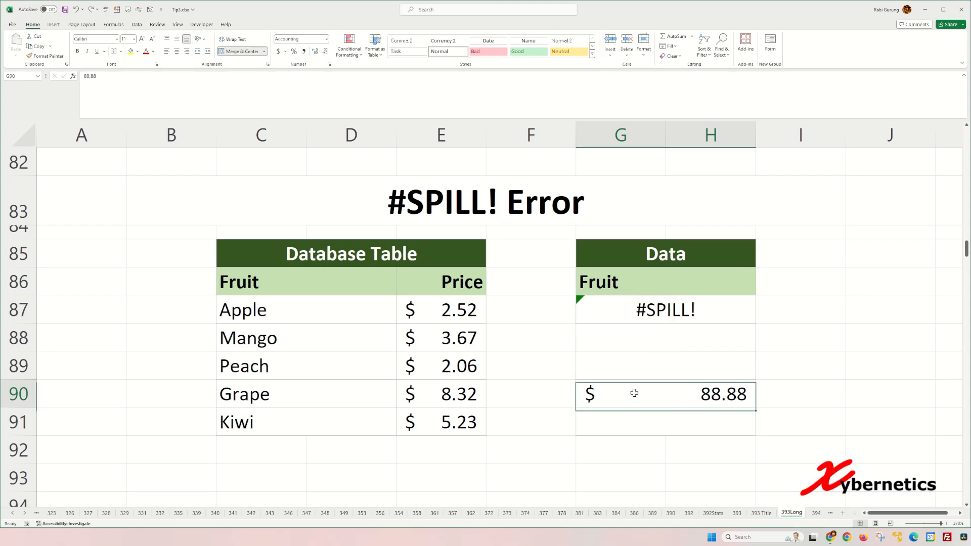
{"action": "left_click", "coordinate": [635, 361]}
{"action": "left_click", "coordinate": [635, 344]}
{"action": "left_click", "coordinate": [634, 316]}
{"action": "left_click", "coordinate": [622, 394]}
{"action": "key", "text": "Delete"}
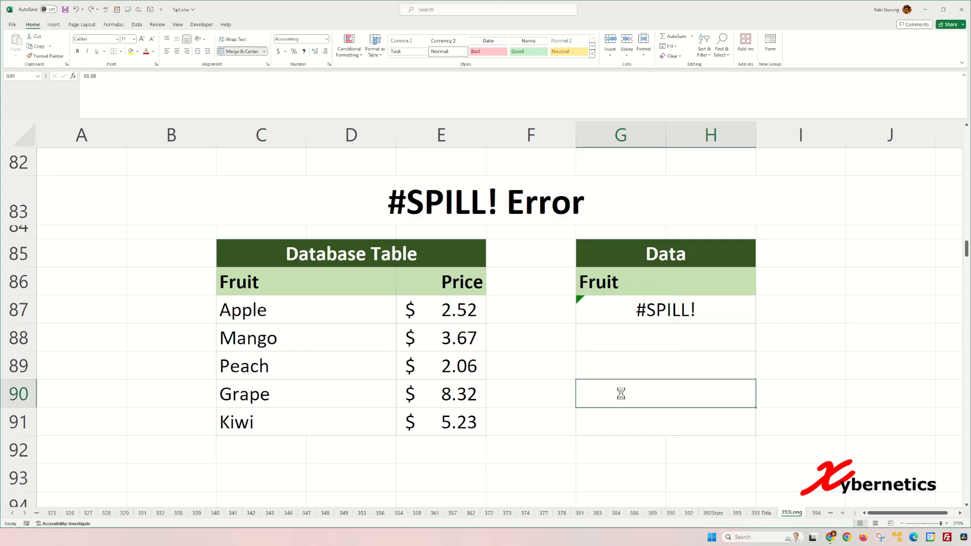
Try to make the prices spill by re-entering the formula in G87 while its cells are still merged.
{"action": "left_click", "coordinate": [619, 310]}
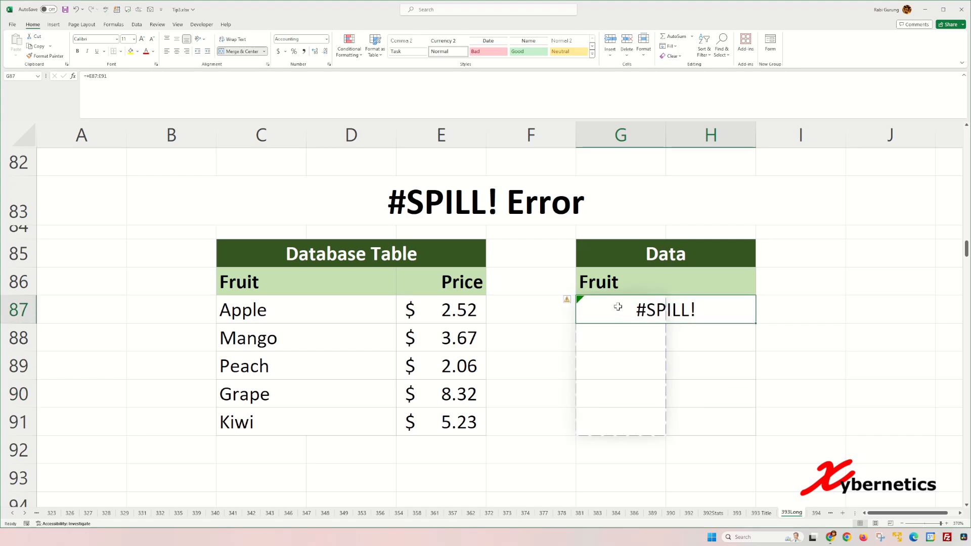
{"action": "double_click", "coordinate": [617, 307]}
{"action": "key", "text": "Return"}
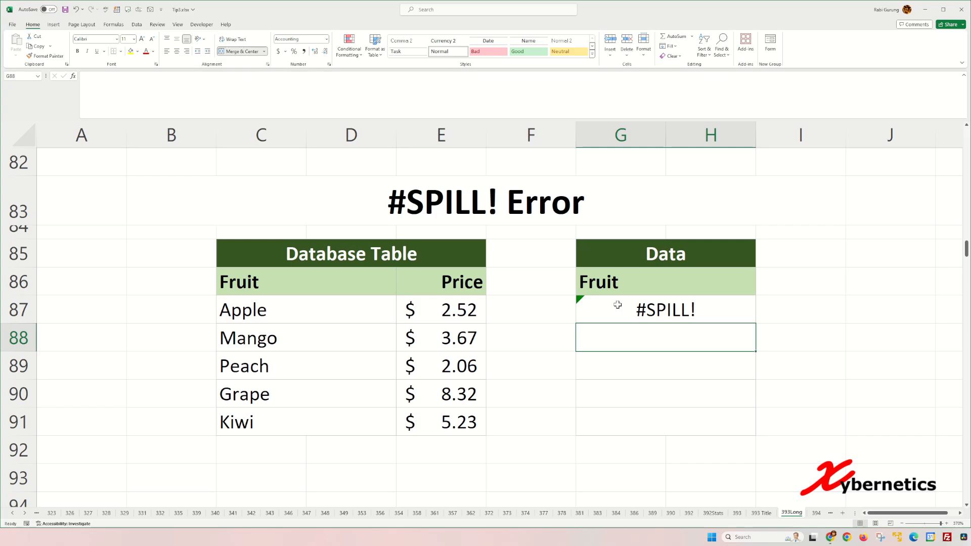
Unmerge the cells in G87:H91 of the Data table.
{"action": "left_click_drag", "start_coordinate": [618, 305], "coordinate": [700, 425]}
{"action": "key", "text": "ctrl+1"}
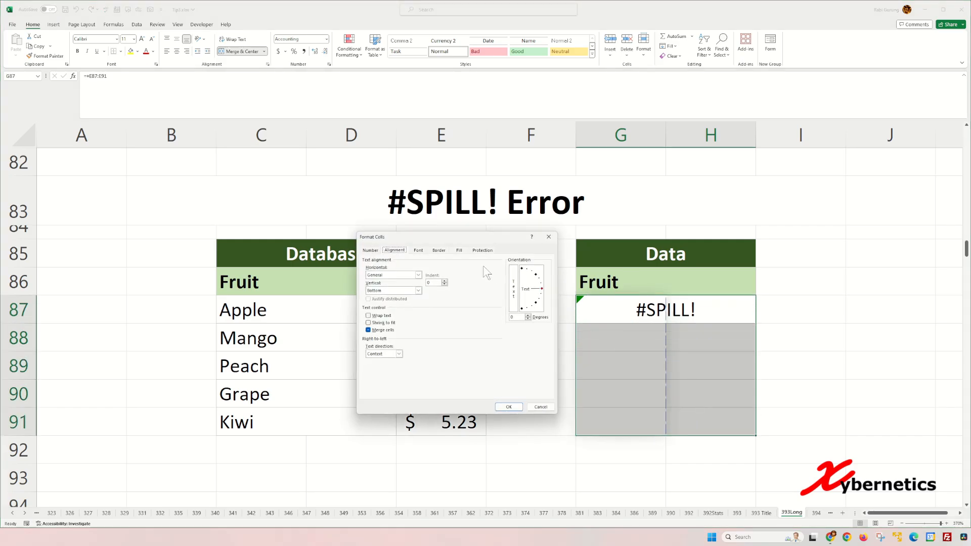
{"action": "left_click", "coordinate": [383, 330]}
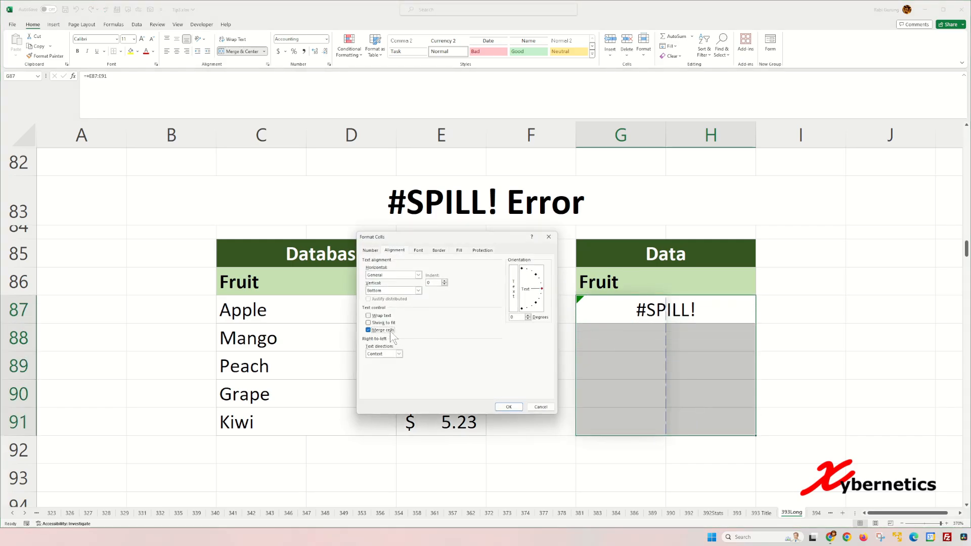
{"action": "left_click", "coordinate": [509, 407]}
Re-enter the array formula =+E87:E91 in the unmerged cell G87.
{"action": "left_click", "coordinate": [655, 314]}
{"action": "key", "text": "F2"}
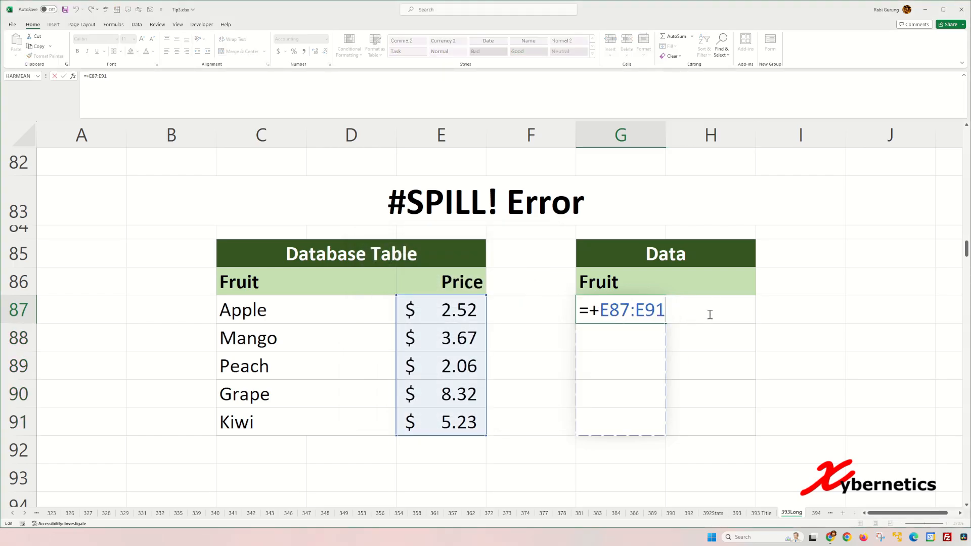
{"action": "key", "text": "Return"}
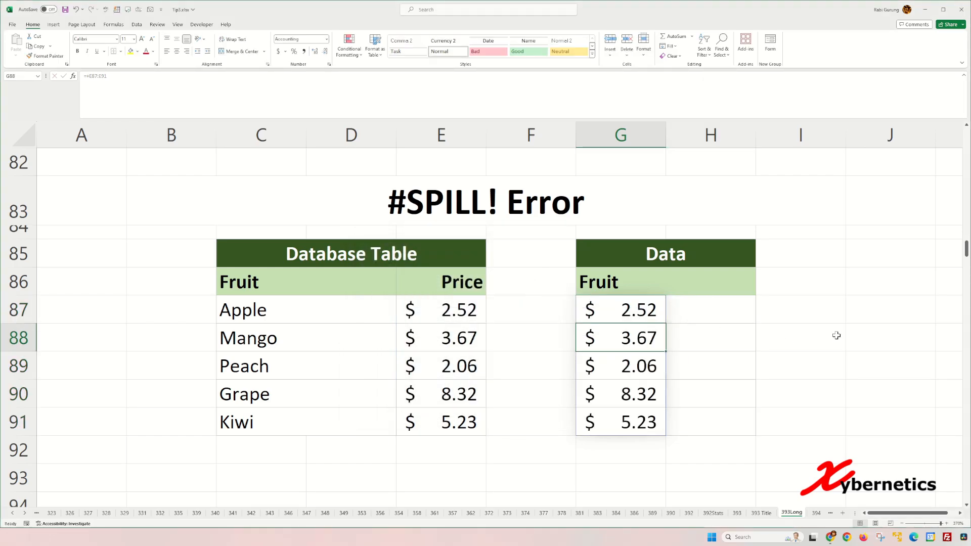
{"action": "left_click", "coordinate": [825, 320]}
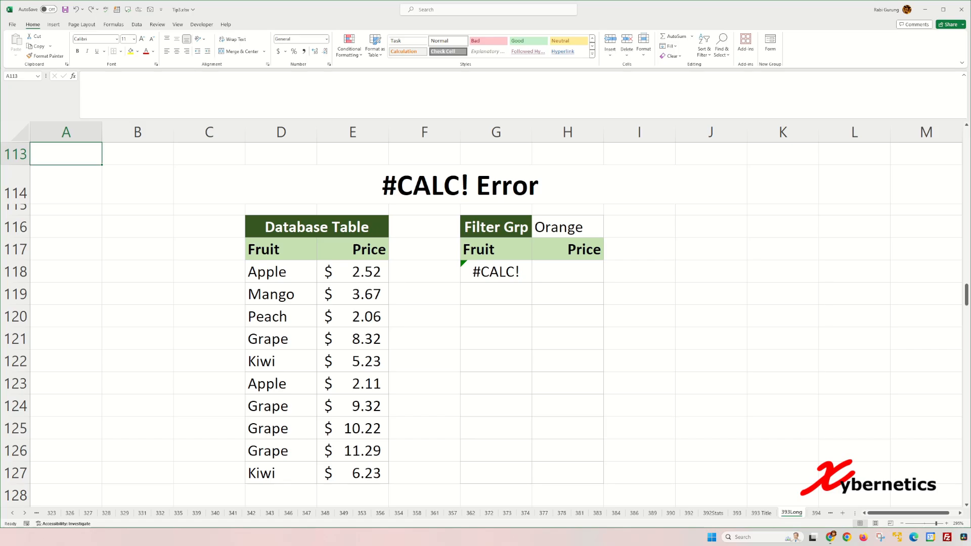
Inspect the FILTER formula in G118, try Apple as the filter value in H116, and undo that change.
{"action": "left_click", "coordinate": [520, 272]}
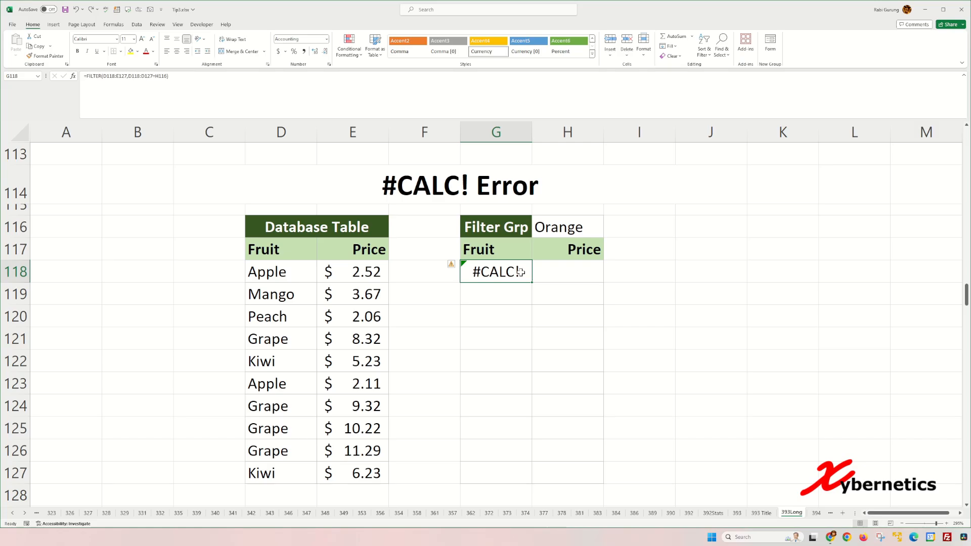
{"action": "double_click", "coordinate": [520, 272]}
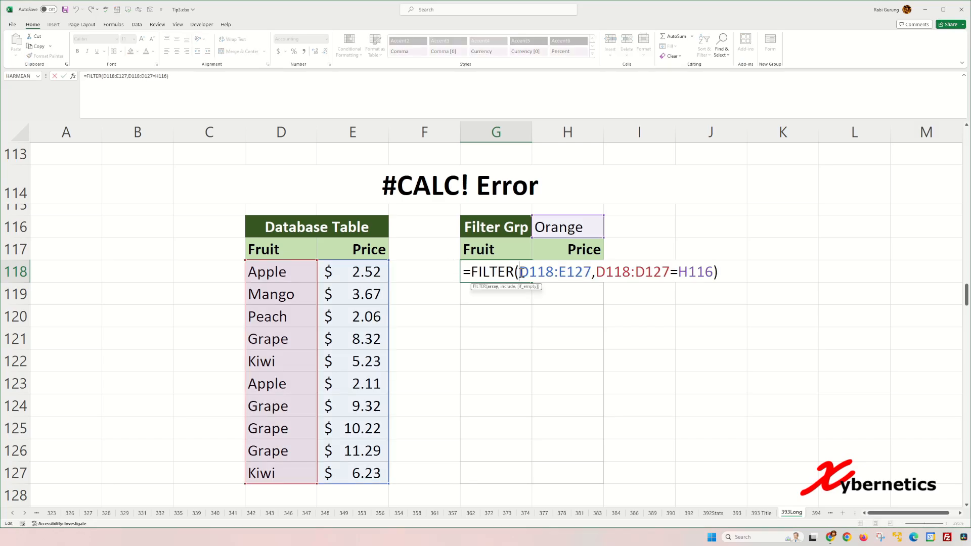
{"action": "left_click", "coordinate": [567, 226]}
{"action": "type", "text": "Apple"}
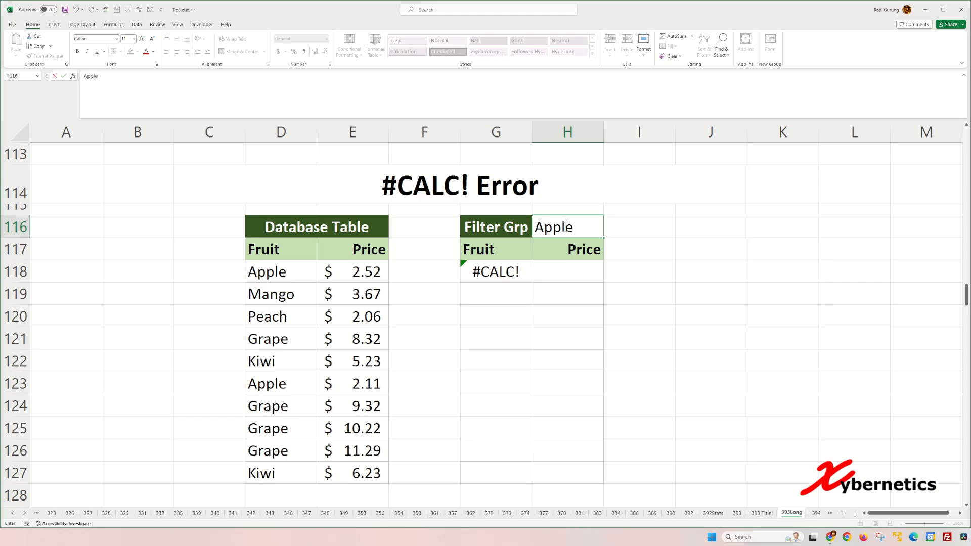
{"action": "key", "text": "Return"}
{"action": "key", "text": "ctrl+z"}
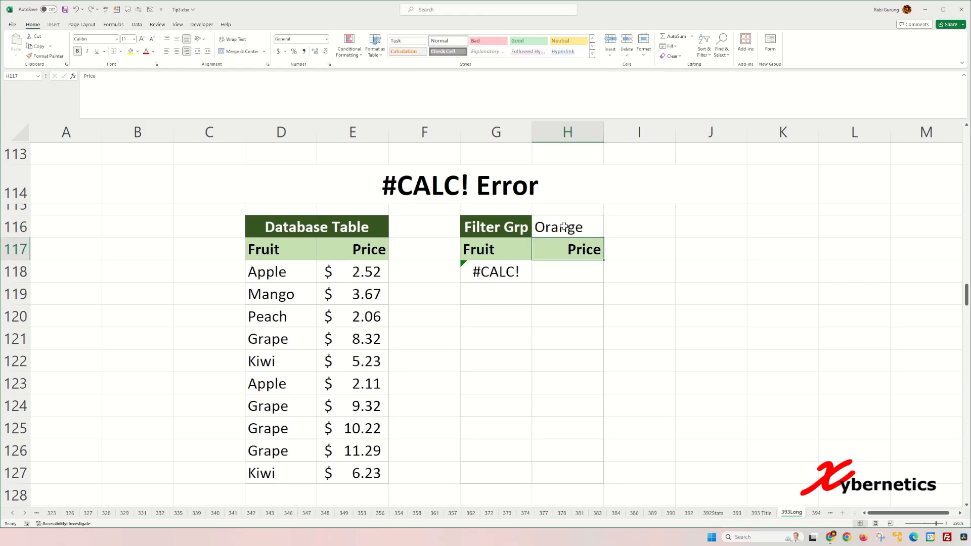
{"action": "key", "text": "ctrl+z"}
Add "Not Available" as the if_empty argument of the FILTER formula in G118.
{"action": "key", "text": "F2"}
{"action": "key", "text": "Left"}
{"action": "type", "text": ",\"Not Available\""}
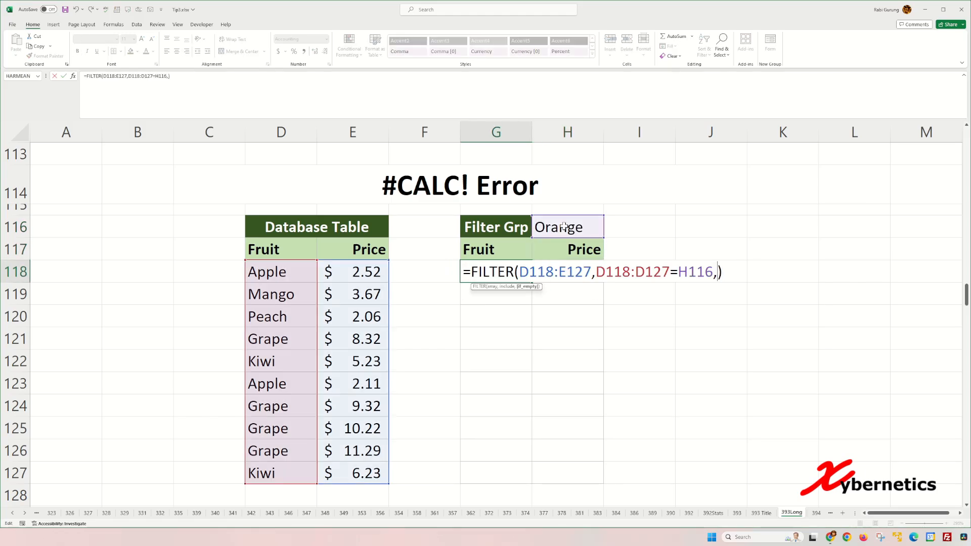
{"action": "key", "text": "Return"}
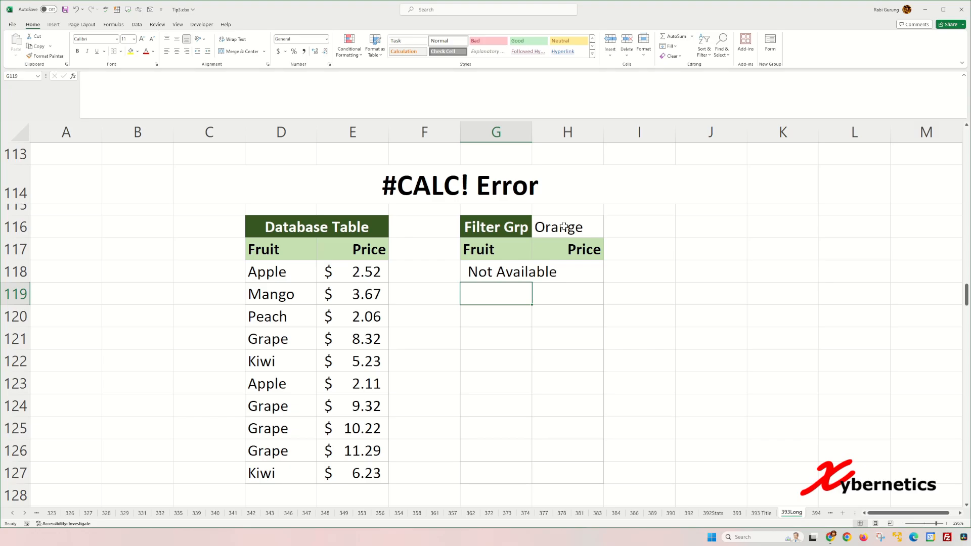
Undo the if_empty addition in G118 and wrap the FILTER formula in IFERROR with "Not Available" as the fallback.
{"action": "key", "text": "ctrl+z"}
{"action": "key", "text": "F2"}
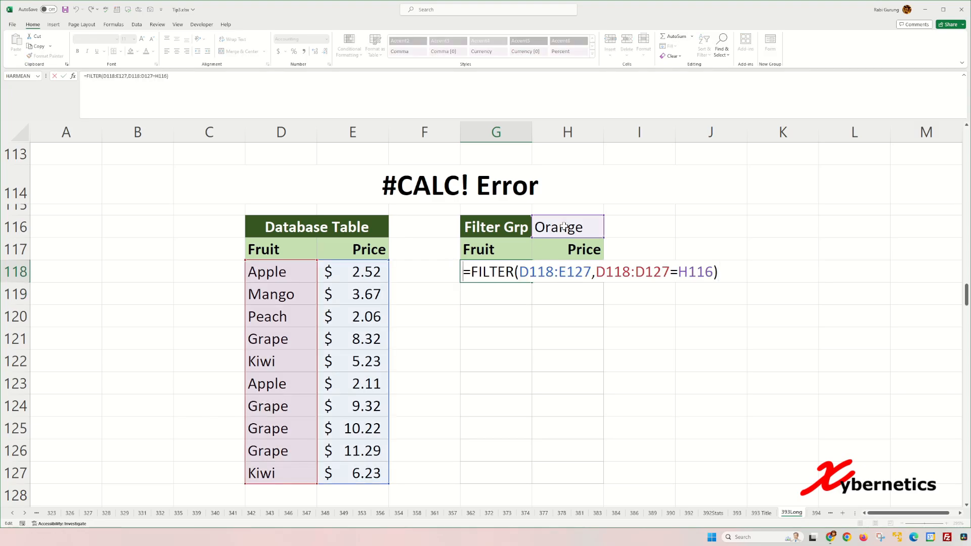
{"action": "key", "text": "Right"}
{"action": "type", "text": "IFERROR("}
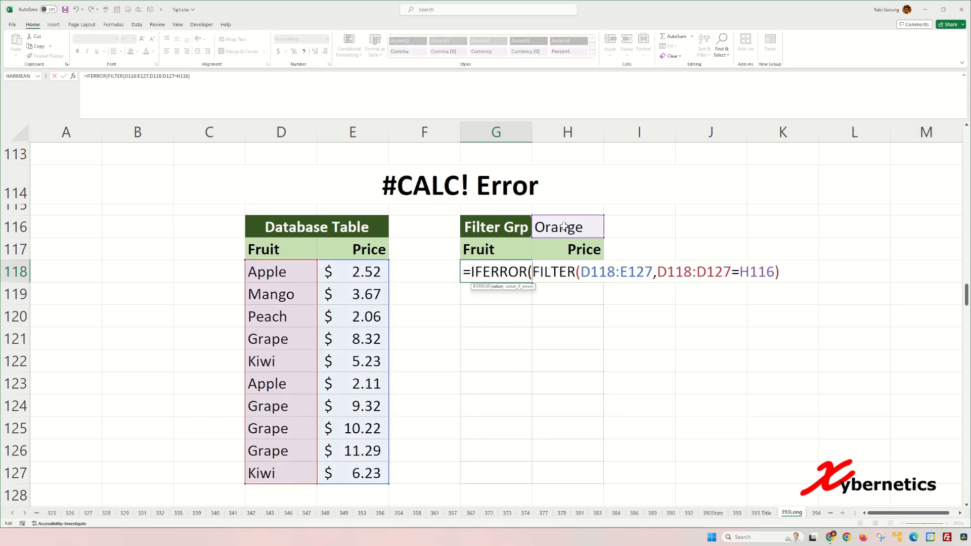
{"action": "type", "text": ",\"Not Available\")"}
{"action": "key", "text": "Return"}
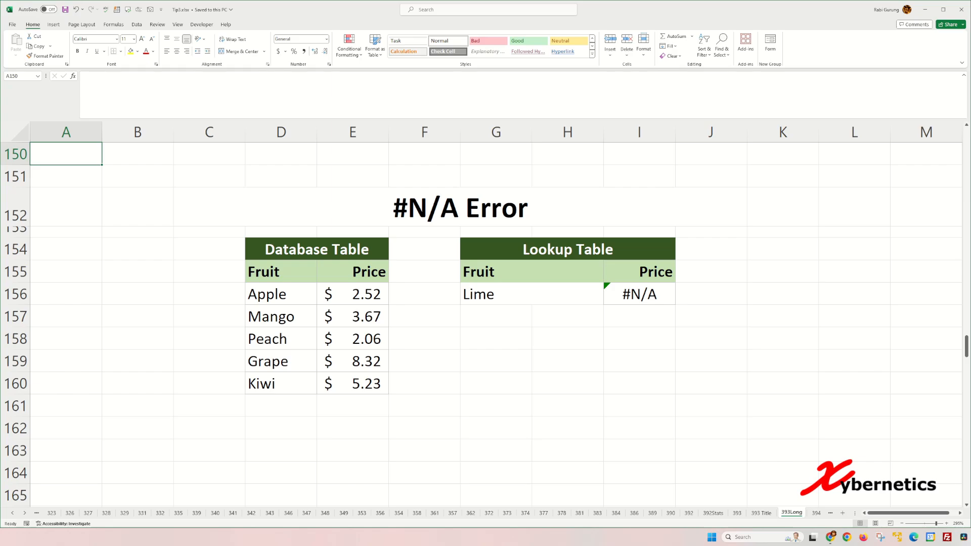
Wrap the XLOOKUP formula in I156 of the Lookup Table in IFERROR, returning "Not Available" on error.
{"action": "double_click", "coordinate": [634, 294]}
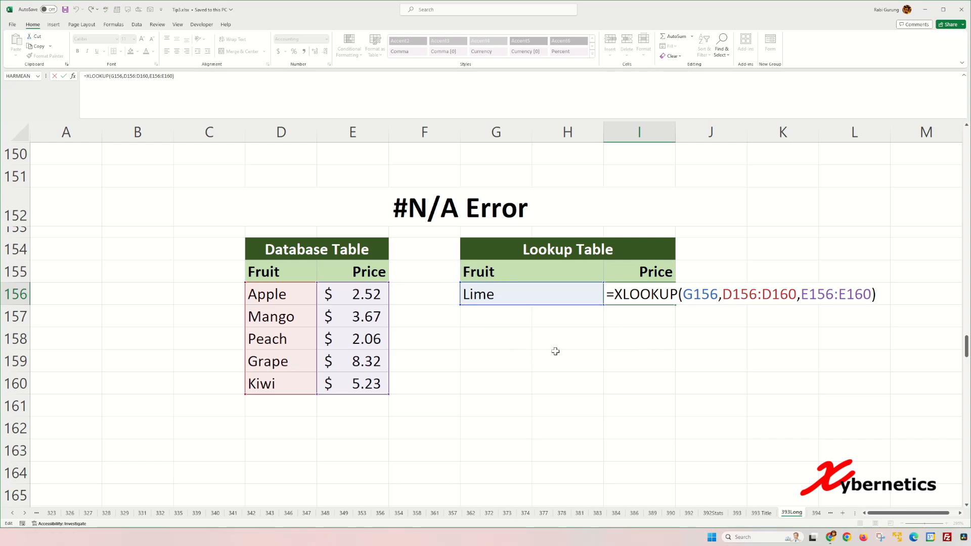
{"action": "left_click", "coordinate": [616, 290]}
{"action": "type", "text": "IFERROR("}
{"action": "key", "text": "End"}
{"action": "type", "text": ",\"Not Available"}
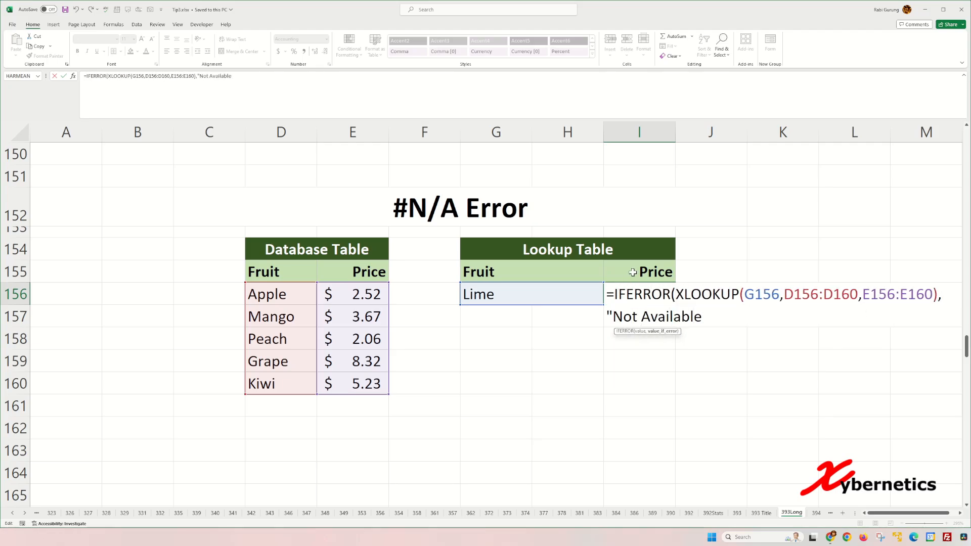
{"action": "type", "text": "\""}
{"action": "key", "text": "Return"}
Change the lookup fruit in G156 to Kiwi.
{"action": "left_click", "coordinate": [580, 292]}
{"action": "type", "text": "Kiwi"}
{"action": "key", "text": "Return"}
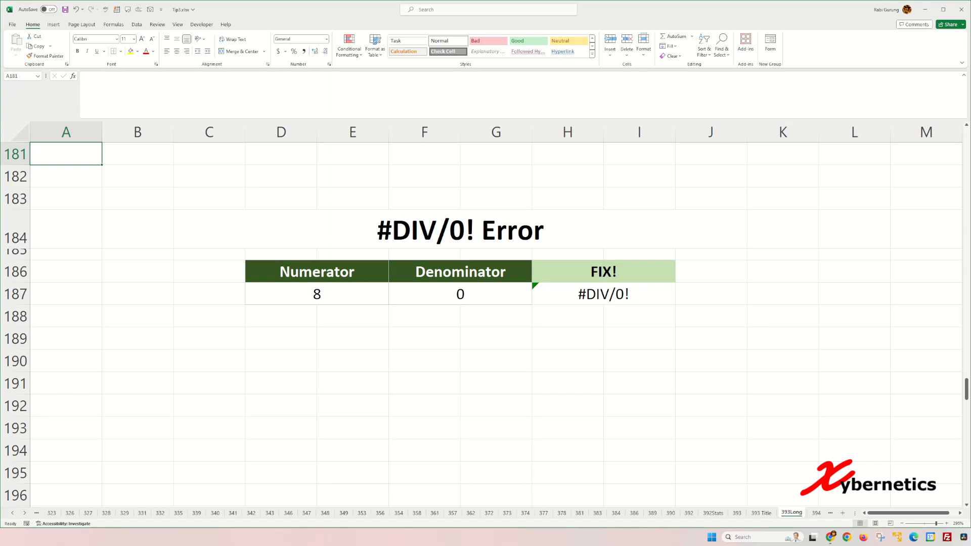
Inspect the division formula in H187 and clear the denominator in F187.
{"action": "left_click", "coordinate": [608, 297]}
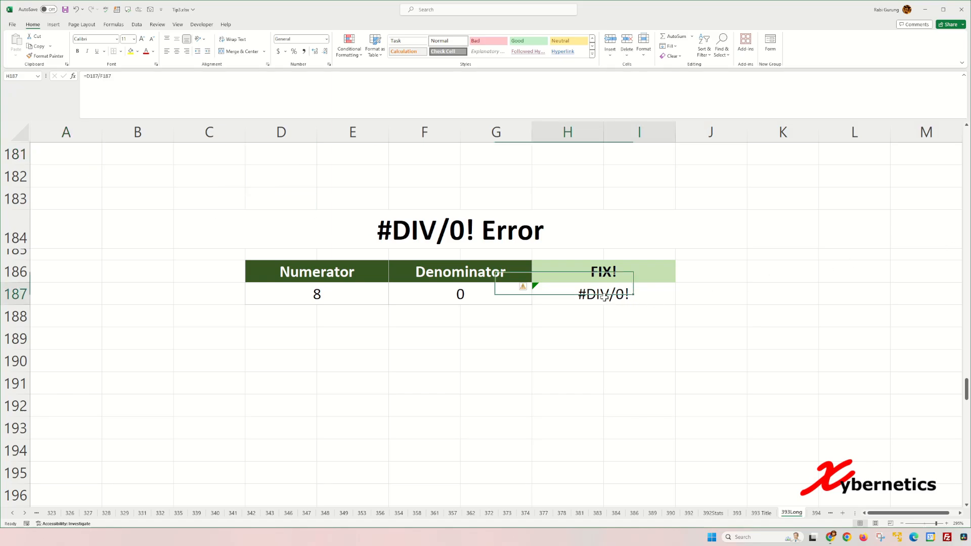
{"action": "double_click", "coordinate": [621, 291]}
{"action": "key", "text": "Escape"}
{"action": "left_click", "coordinate": [459, 295]}
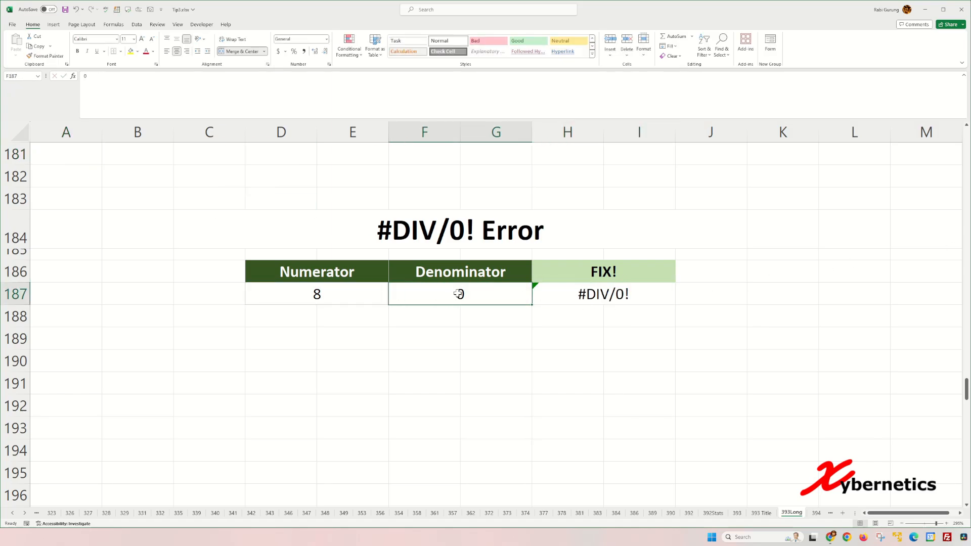
{"action": "key", "text": "Delete"}
Wrap the D187/F187 formula in H187 in IFERROR, with an empty string "" as the error value.
{"action": "left_click", "coordinate": [626, 297]}
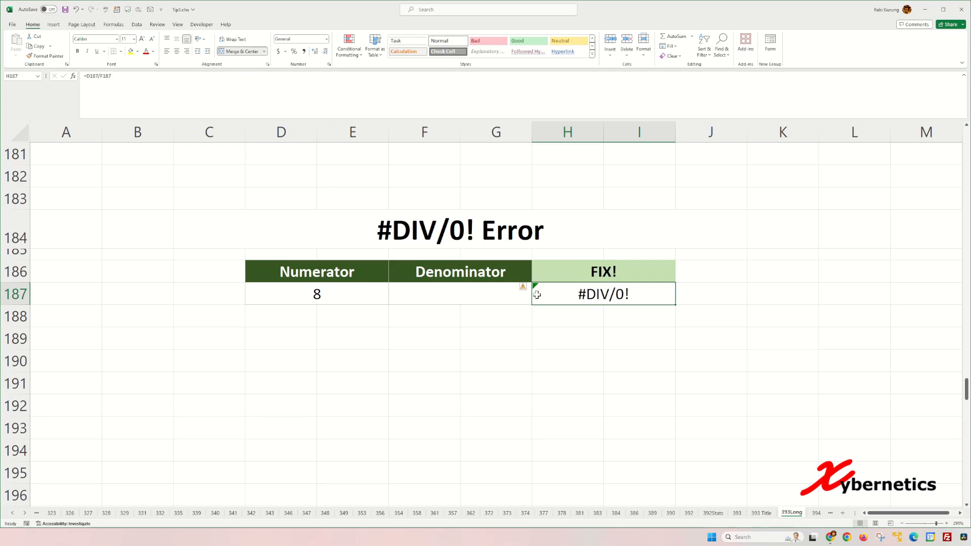
{"action": "double_click", "coordinate": [584, 294]}
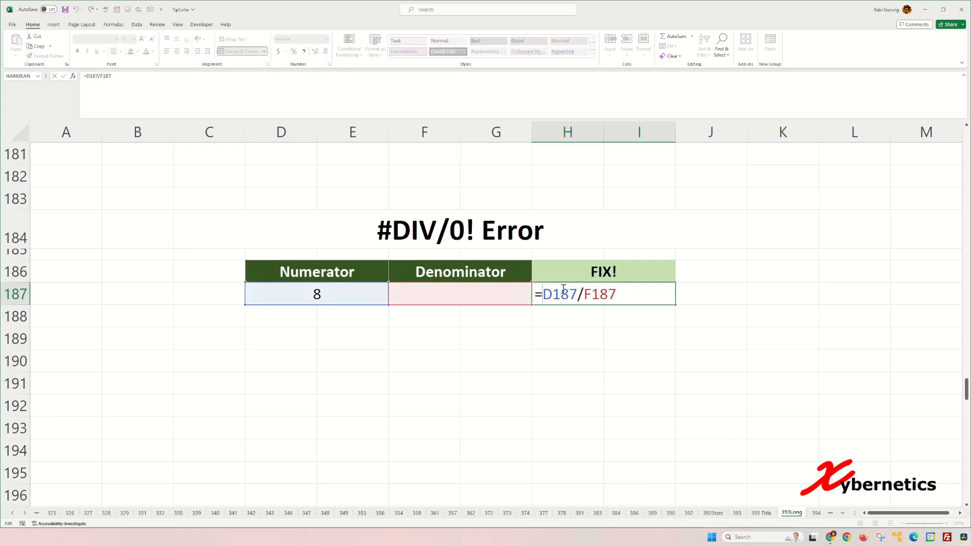
{"action": "type", "text": "IFERROR("}
{"action": "key", "text": "End"}
{"action": "type", "text": ","}
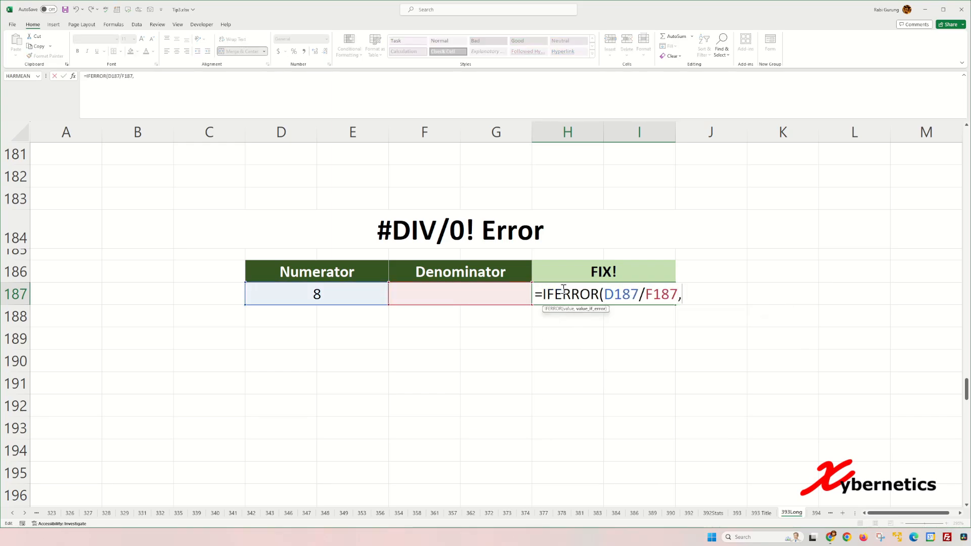
{"action": "type", "text": "\"\""}
{"action": "key", "text": "Return"}
Enter 0 as the denominator in F187.
{"action": "key", "text": "Up"}
{"action": "key", "text": "Left"}
{"action": "type", "text": "0"}
{"action": "key", "text": "Return"}
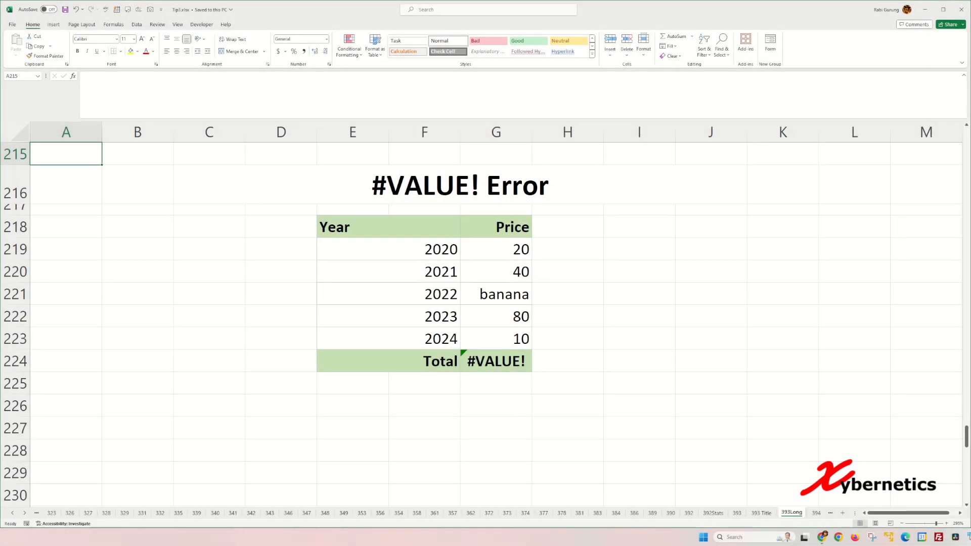
Inspect the Total formula in G224 and replace the text price for 2022 in G221 with 123.
{"action": "left_click", "coordinate": [523, 366]}
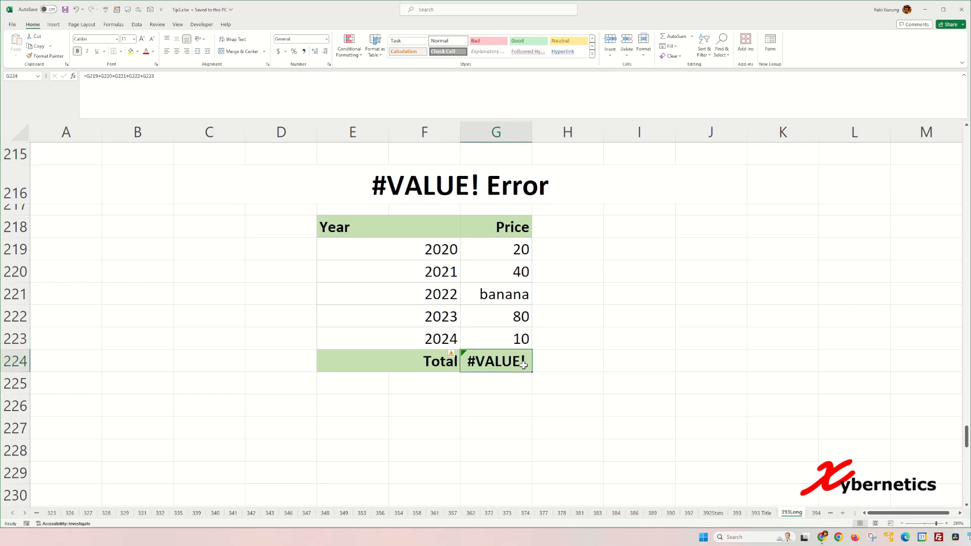
{"action": "double_click", "coordinate": [523, 365]}
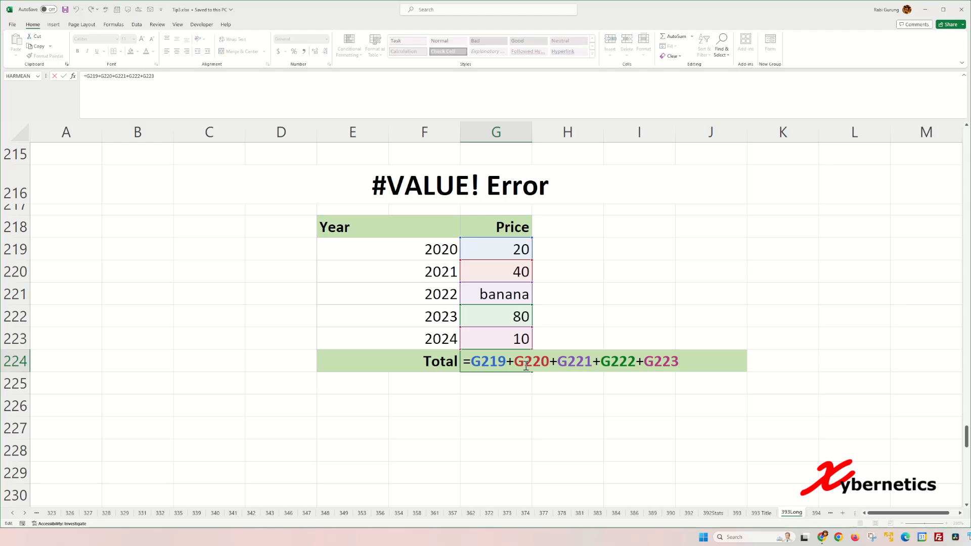
{"action": "key", "text": "Escape"}
{"action": "left_click", "coordinate": [511, 297]}
{"action": "type", "text": "123"}
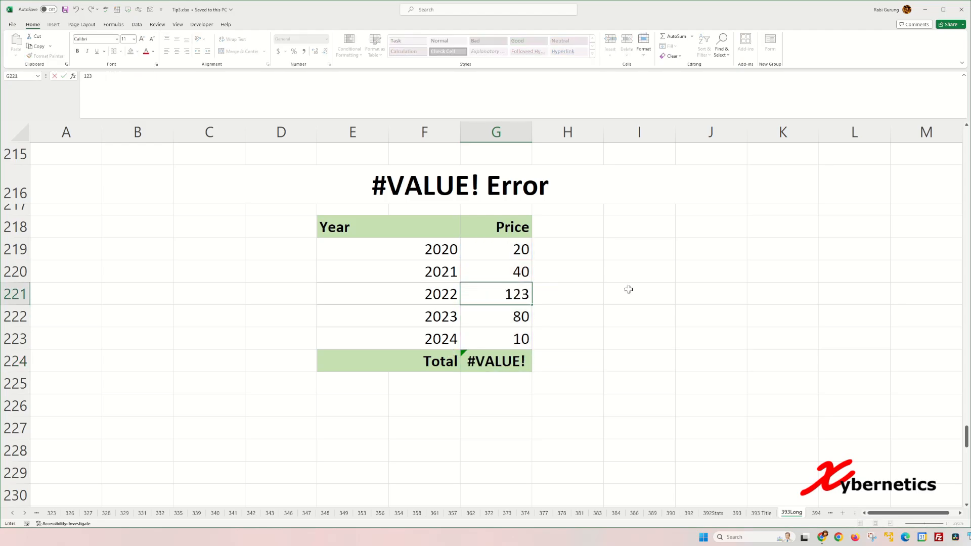
{"action": "key", "text": "Return"}
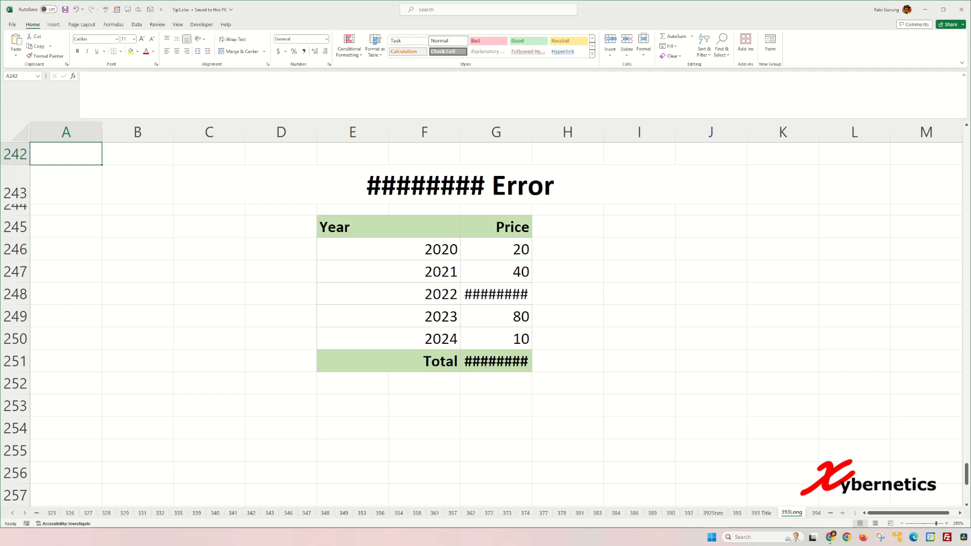
Try auto-fitting column G to its contents, and undo the width change.
{"action": "left_click", "coordinate": [519, 132]}
{"action": "double_click", "coordinate": [534, 130]}
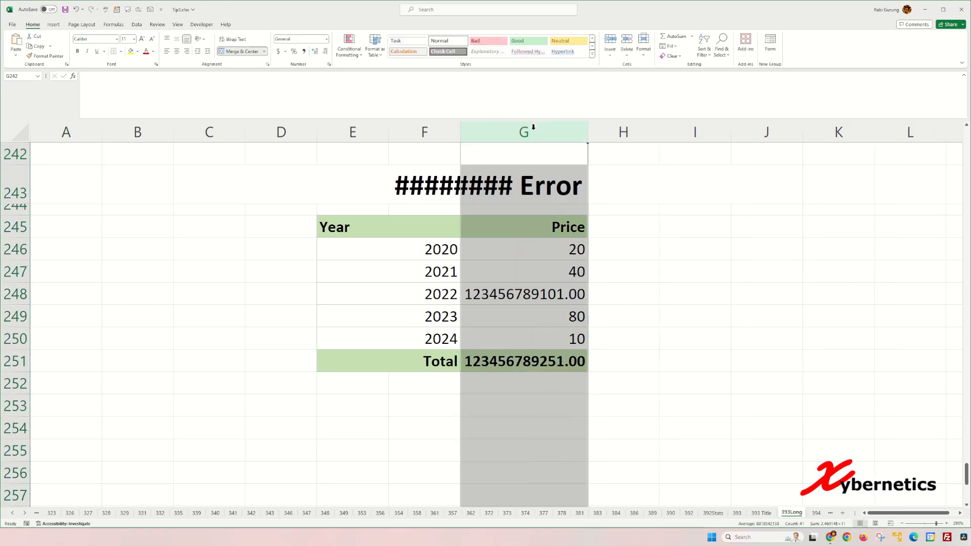
{"action": "left_click", "coordinate": [640, 239]}
{"action": "key", "text": "ctrl+z"}
Set the font size of the 2022 price in G248 to 6.
{"action": "left_click", "coordinate": [521, 286]}
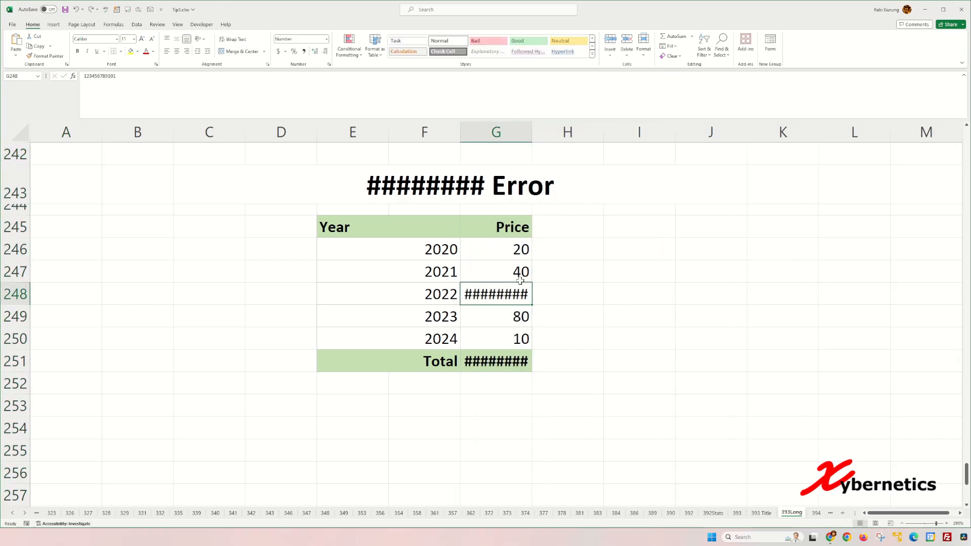
{"action": "left_click", "coordinate": [127, 39]}
{"action": "type", "text": "6"}
{"action": "key", "text": "Return"}
Set the font size of the Total in G251 to 6.
{"action": "key", "text": "Down"}
{"action": "key", "text": "Down"}
{"action": "key", "text": "Down"}
{"action": "left_click", "coordinate": [127, 39]}
{"action": "type", "text": "6"}
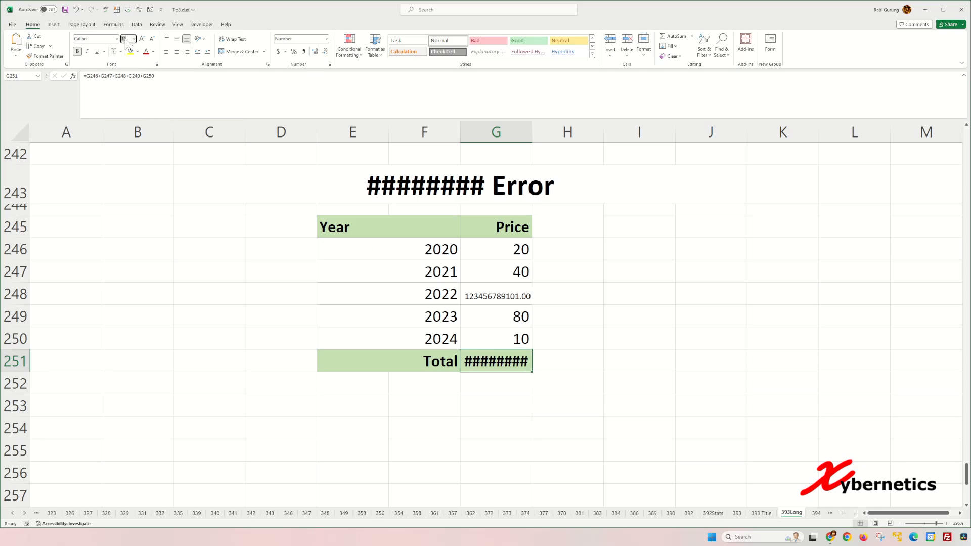